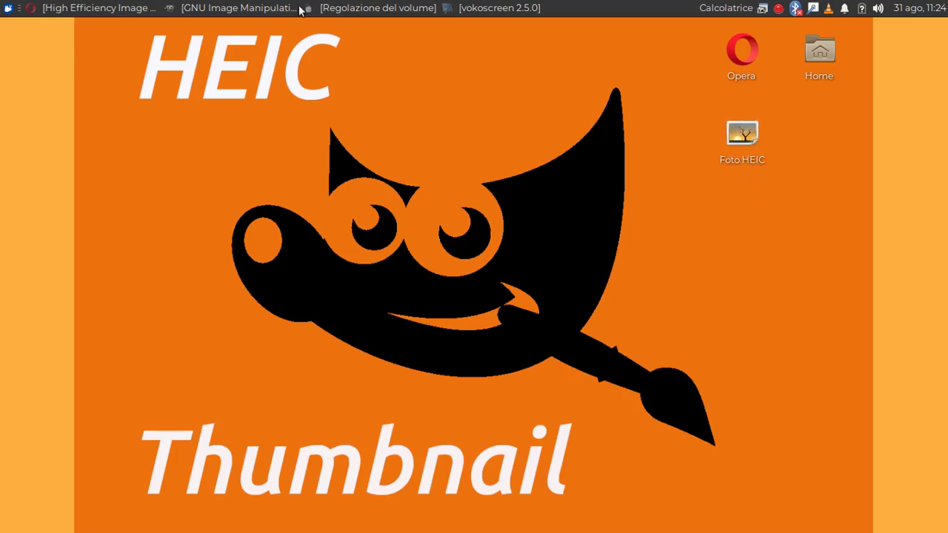
Step: Read through the HEIF article in the browser, then hide the browser
{"action": "left_click", "coordinate": [93, 11]}
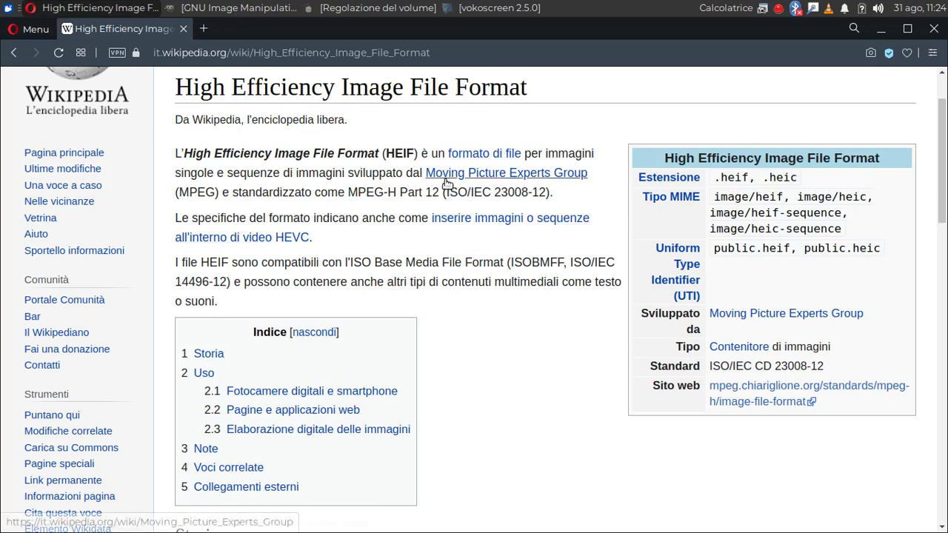
{"action": "mouse_move", "coordinate": [505, 172]}
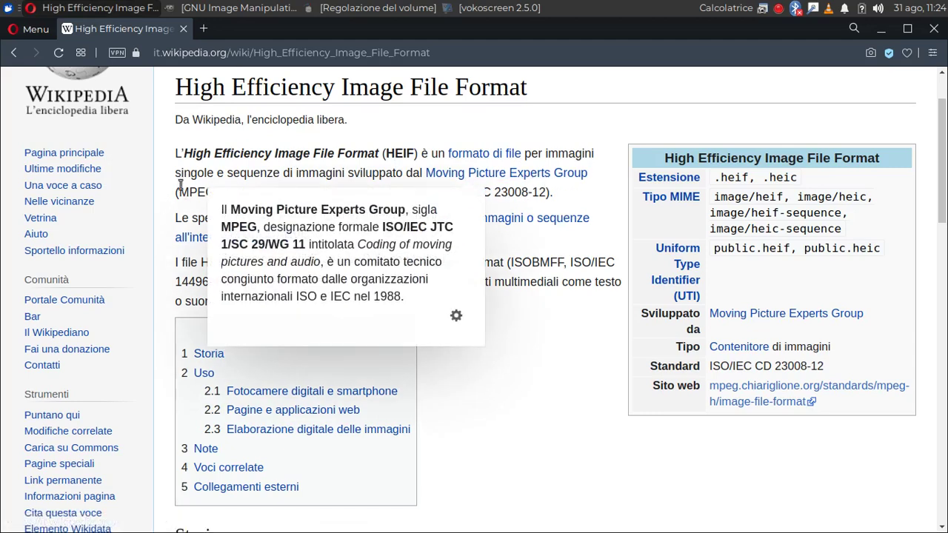
{"action": "scroll", "coordinate": [259, 256], "scroll_direction": "down", "scroll_amount": 3}
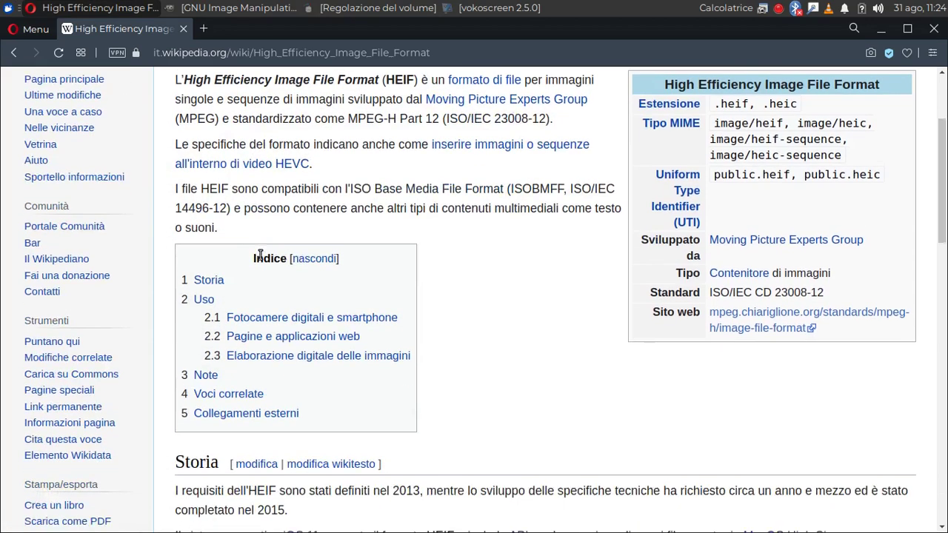
{"action": "scroll", "coordinate": [267, 254], "scroll_direction": "down", "scroll_amount": 1}
{"action": "scroll", "coordinate": [267, 250], "scroll_direction": "down", "scroll_amount": 1}
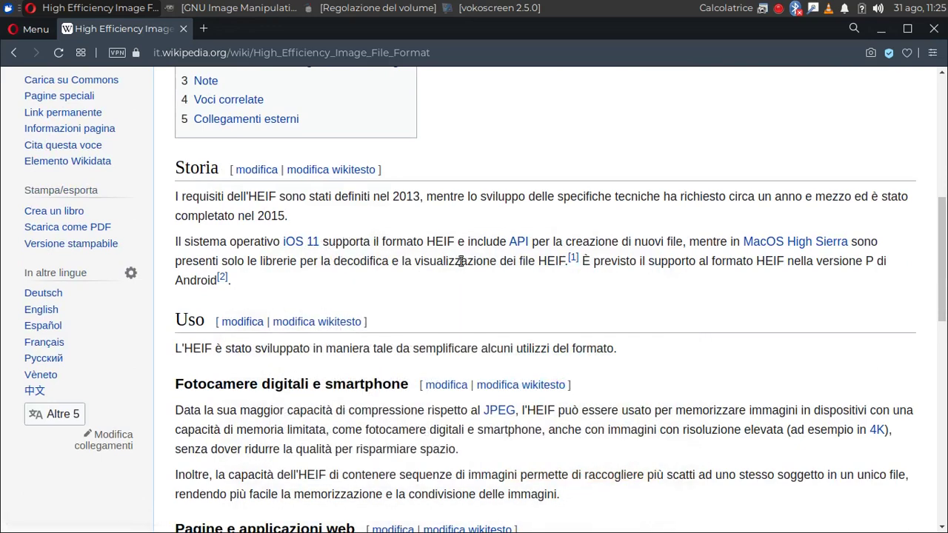
{"action": "scroll", "coordinate": [461, 258], "scroll_direction": "up", "scroll_amount": 4}
{"action": "scroll", "coordinate": [461, 258], "scroll_direction": "down", "scroll_amount": 2}
{"action": "scroll", "coordinate": [458, 259], "scroll_direction": "down", "scroll_amount": 2}
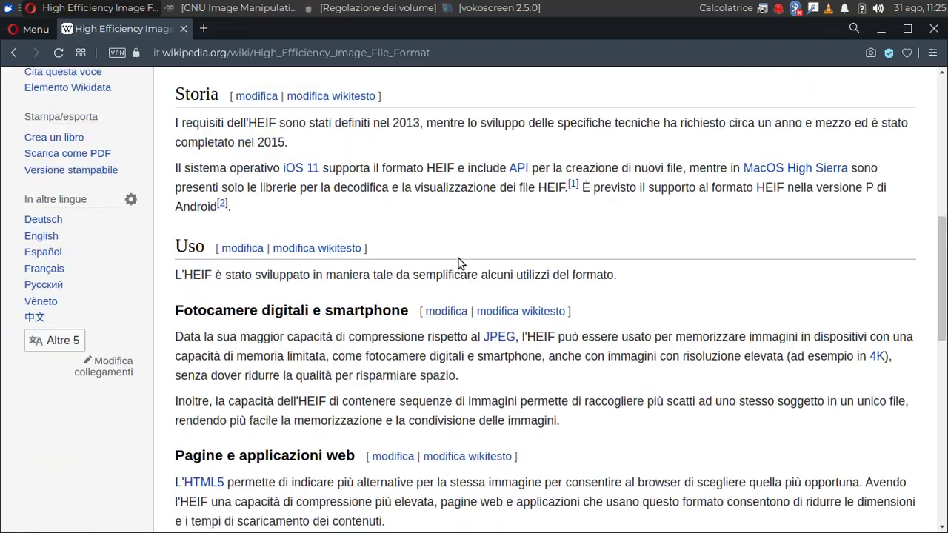
{"action": "scroll", "coordinate": [456, 262], "scroll_direction": "down", "scroll_amount": 2}
{"action": "scroll", "coordinate": [467, 254], "scroll_direction": "down", "scroll_amount": 1}
{"action": "scroll", "coordinate": [489, 222], "scroll_direction": "up", "scroll_amount": 5}
{"action": "scroll", "coordinate": [509, 196], "scroll_direction": "up", "scroll_amount": 2}
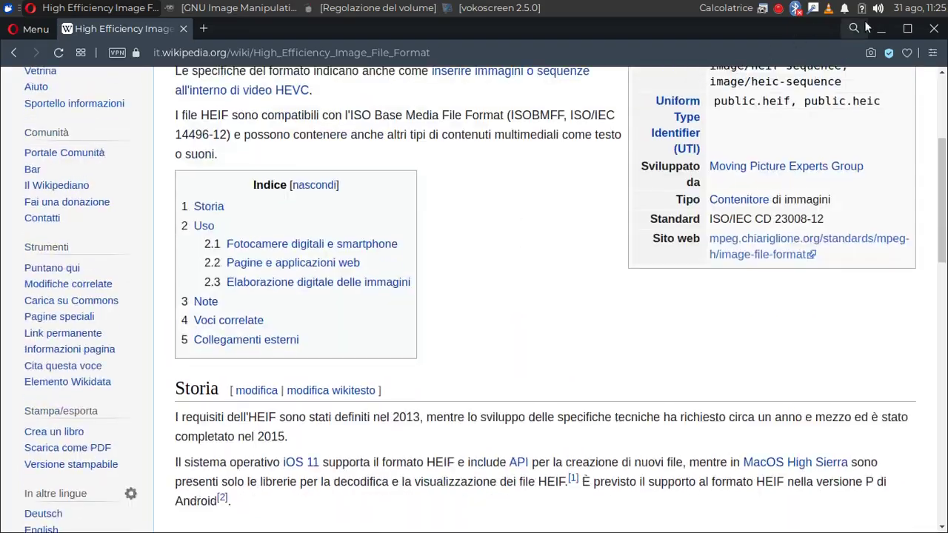
{"action": "left_click", "coordinate": [881, 28]}
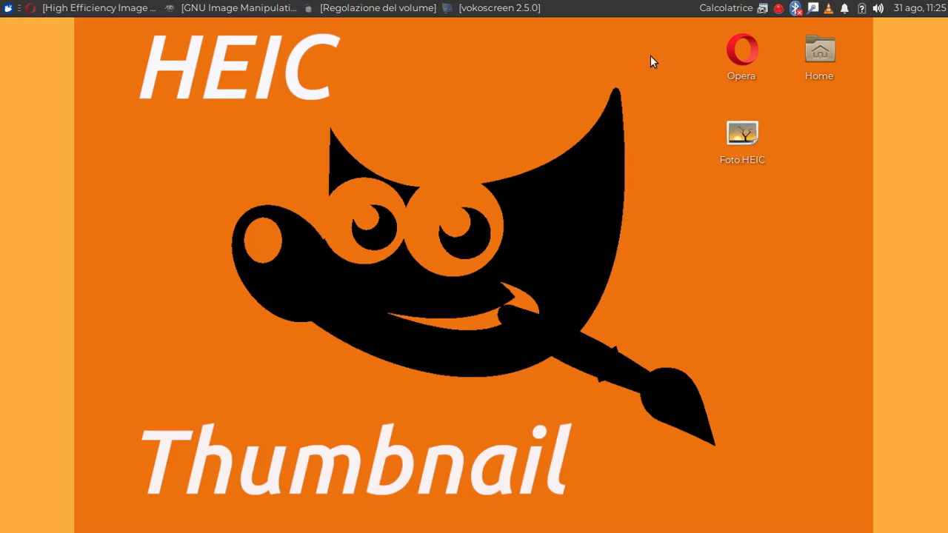
Step: In GIMP, open Foto.HEIC from the Scrivania folder
{"action": "left_click", "coordinate": [221, 6]}
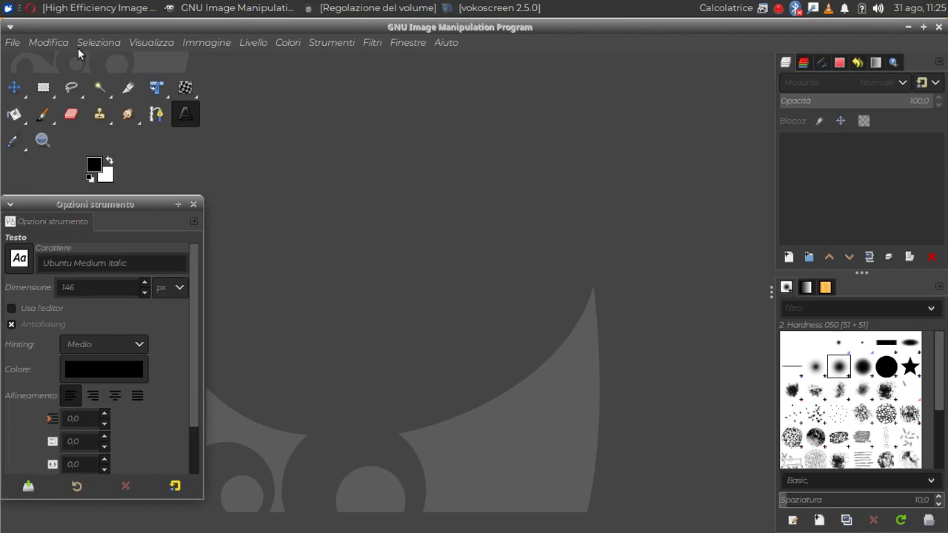
{"action": "left_click", "coordinate": [13, 43]}
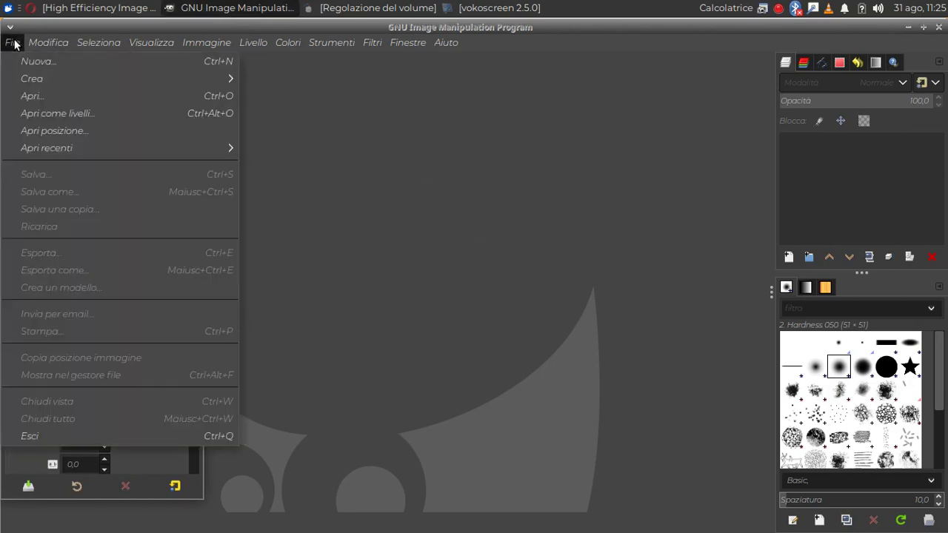
{"action": "left_click", "coordinate": [39, 92]}
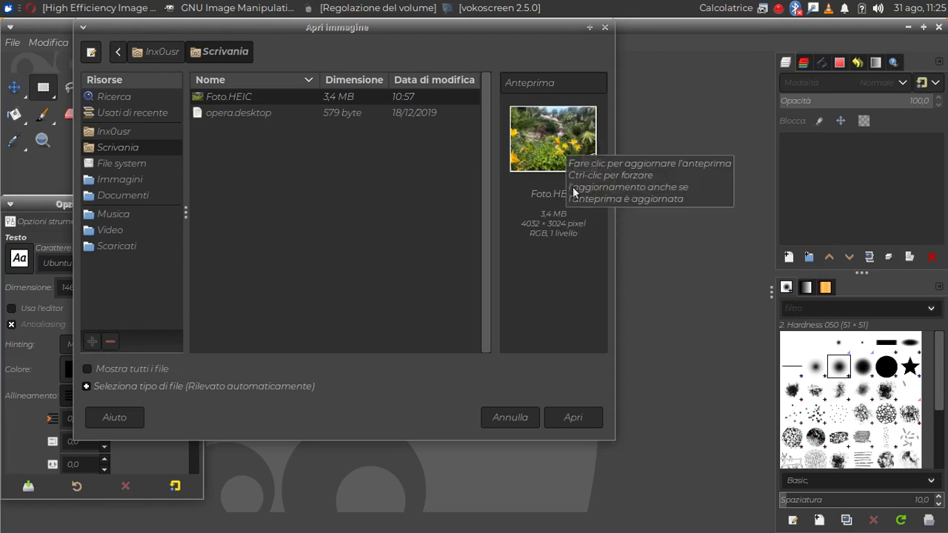
{"action": "left_click", "coordinate": [578, 413]}
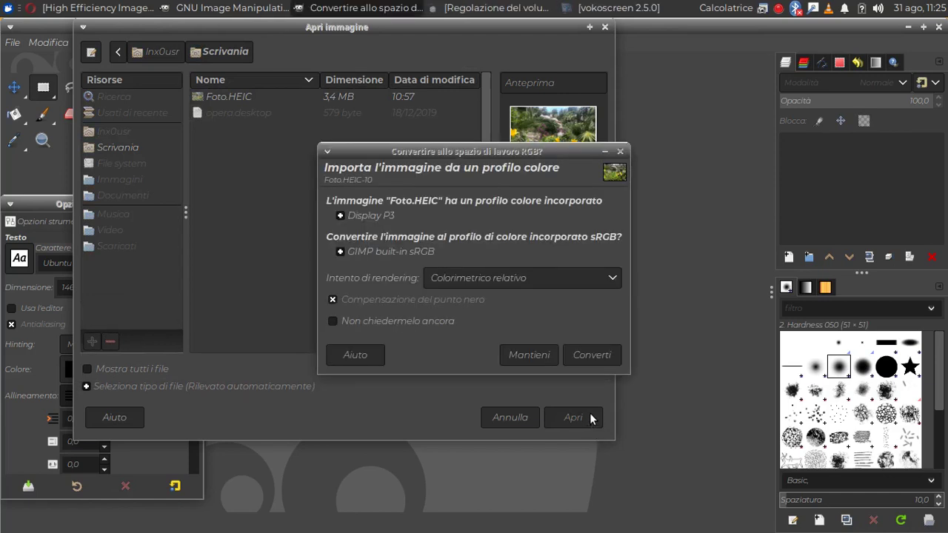
Step: Convert Foto.HEIC's Display P3 profile to GIMP built-in sRGB with Colorimetrico relativo intent
{"action": "left_click_drag", "start_coordinate": [521, 151], "coordinate": [571, 78]}
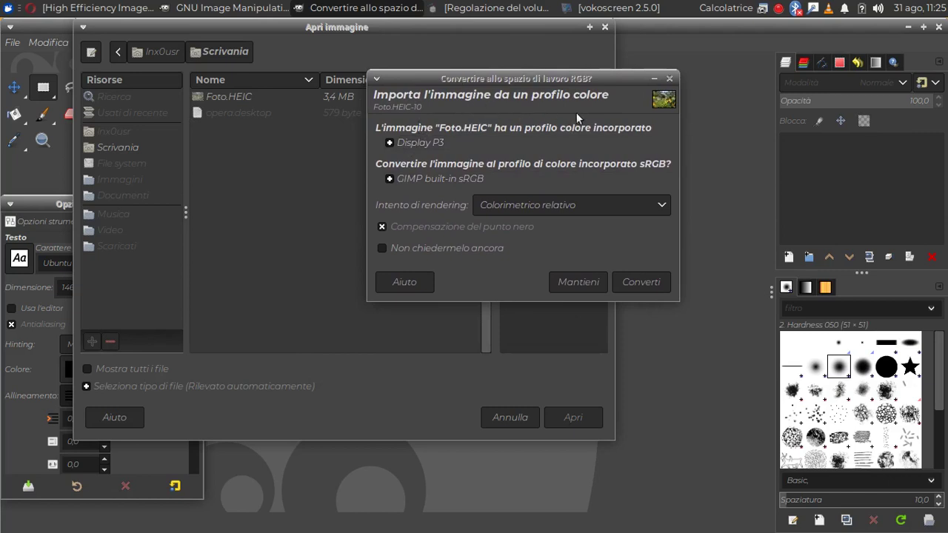
{"action": "left_click", "coordinate": [390, 178]}
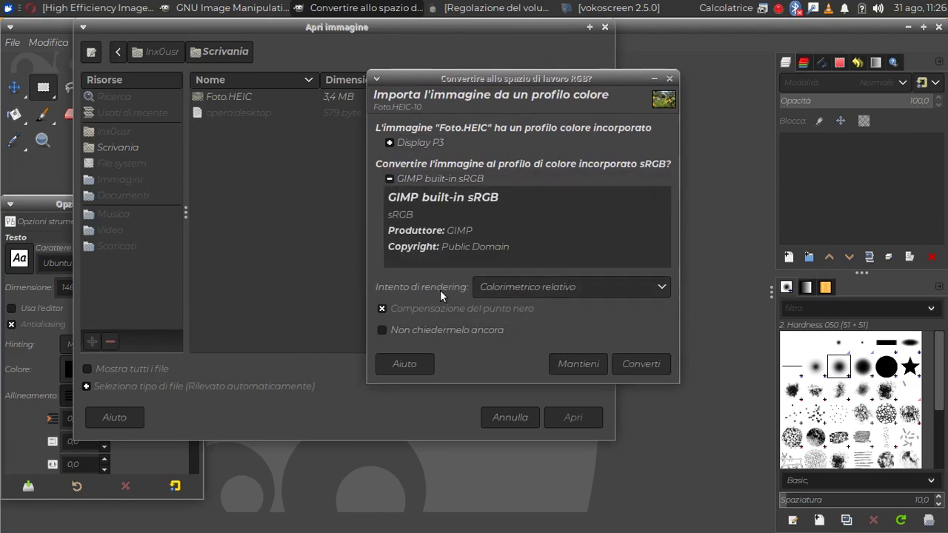
{"action": "left_click", "coordinate": [612, 289]}
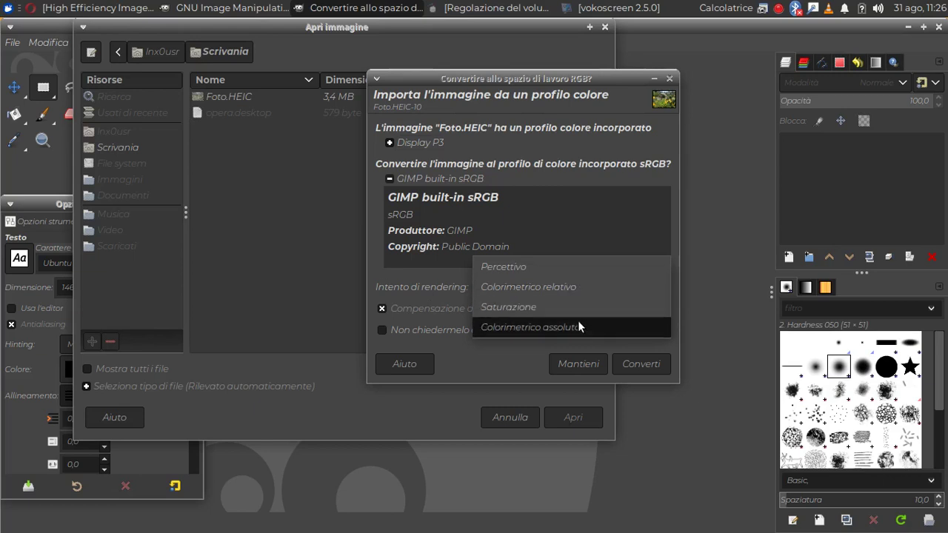
{"action": "left_click", "coordinate": [589, 223]}
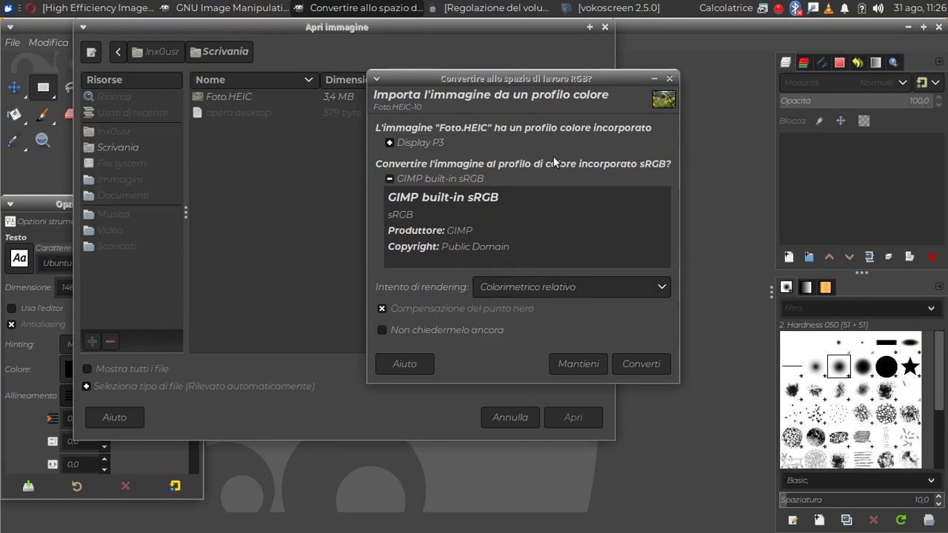
{"action": "left_click", "coordinate": [646, 362]}
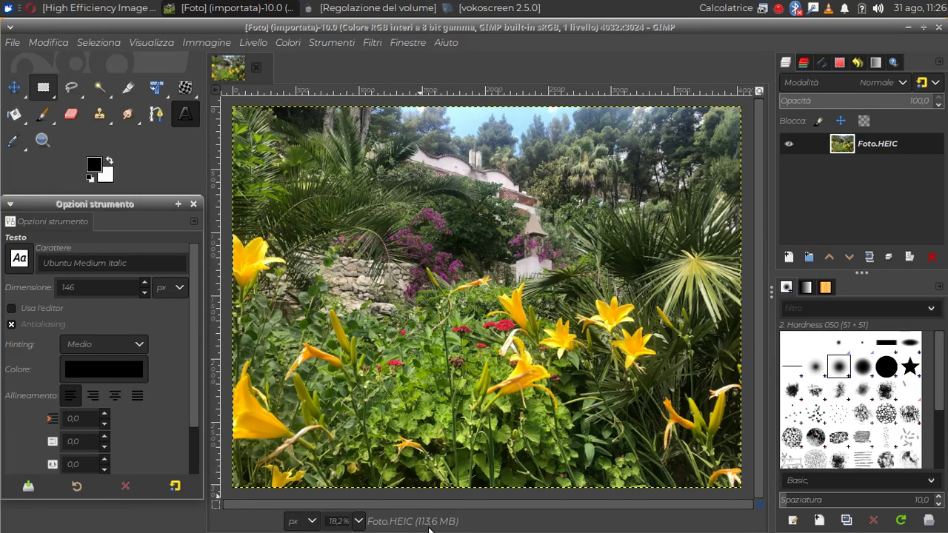
Step: Minimize and restore GIMP, then show the Immagine menu commands
{"action": "left_click", "coordinate": [907, 27]}
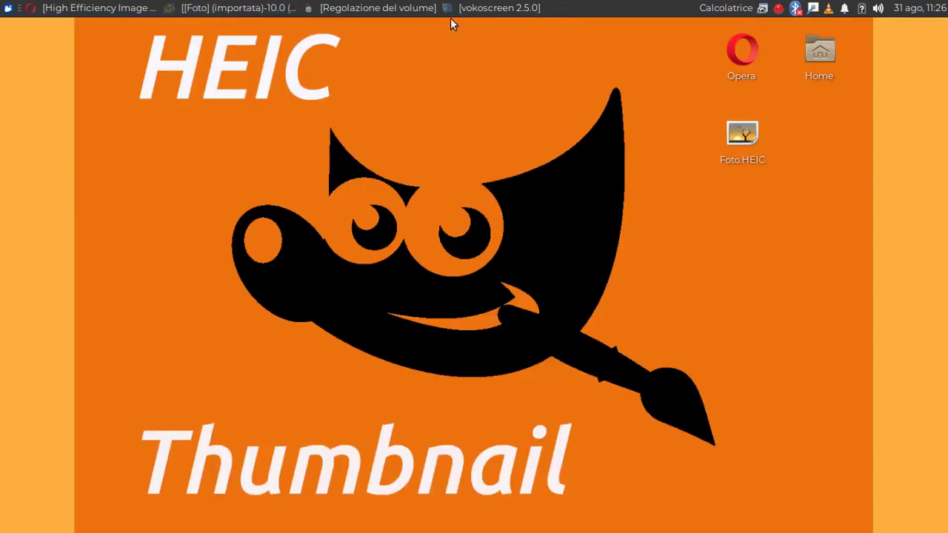
{"action": "left_click", "coordinate": [251, 9]}
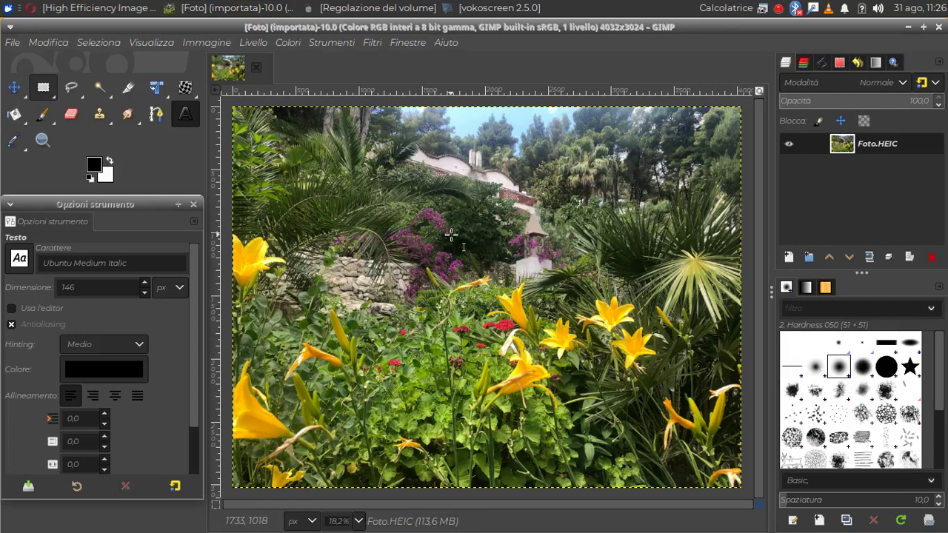
{"action": "left_click", "coordinate": [215, 43]}
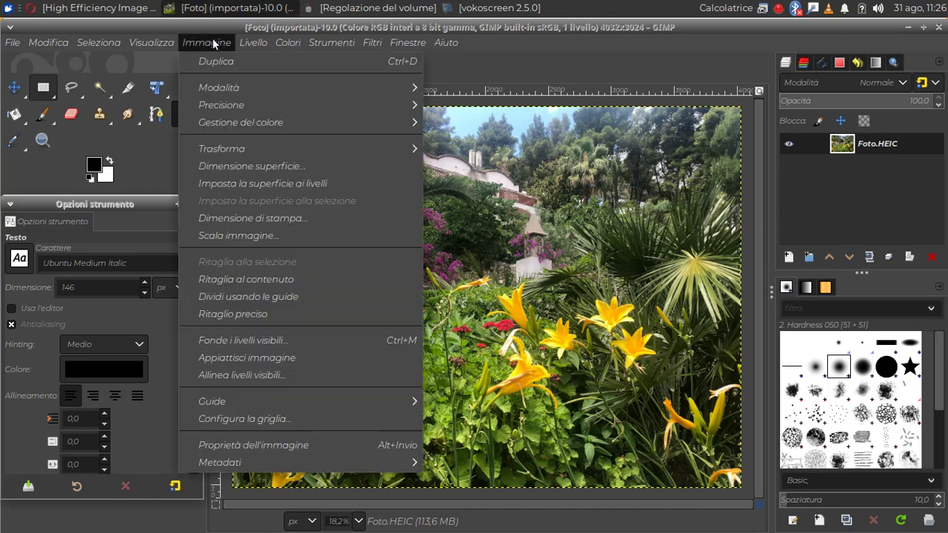
Step: Scale the photo from 4032×3024 to 640×480 by setting height 480
{"action": "left_click", "coordinate": [252, 236]}
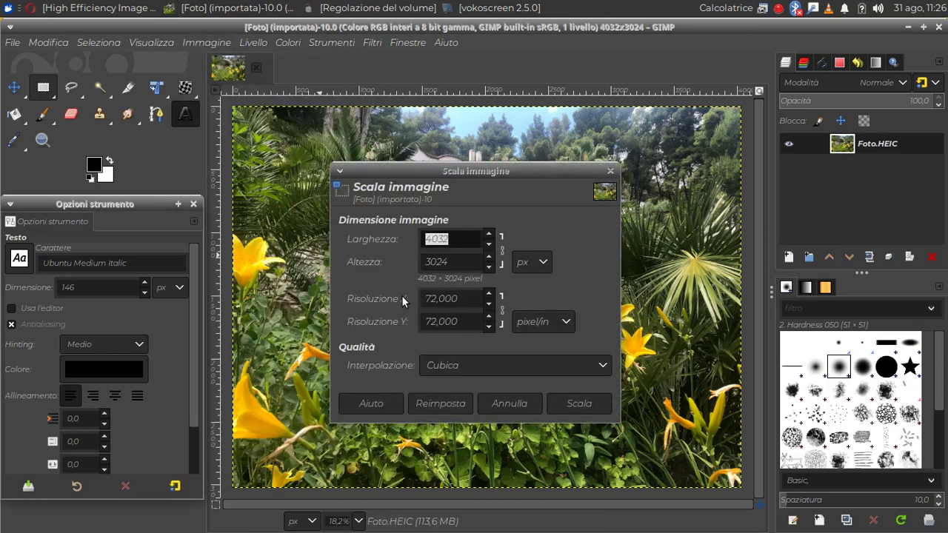
{"action": "double_click", "coordinate": [450, 264]}
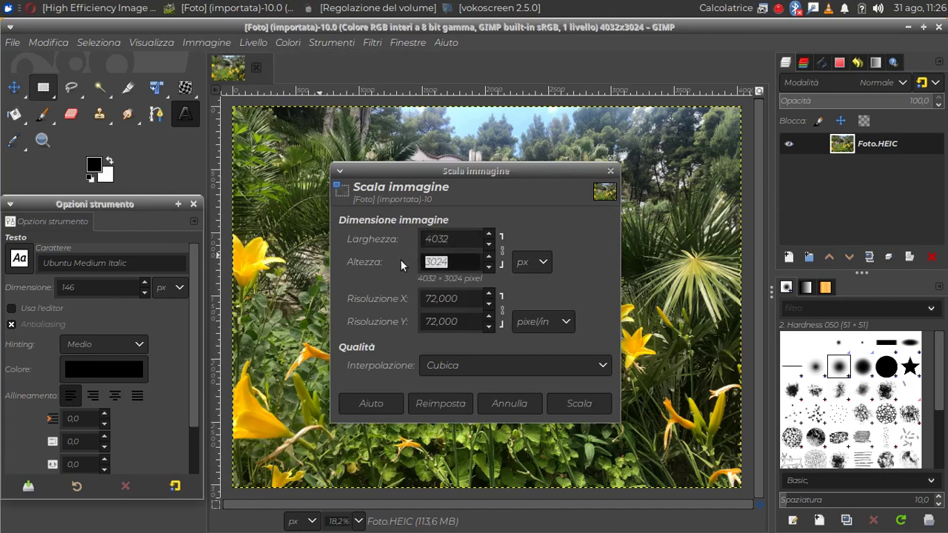
{"action": "type", "text": "320"}
{"action": "key", "text": "Tab"}
{"action": "double_click", "coordinate": [451, 262]}
{"action": "type", "text": "48"}
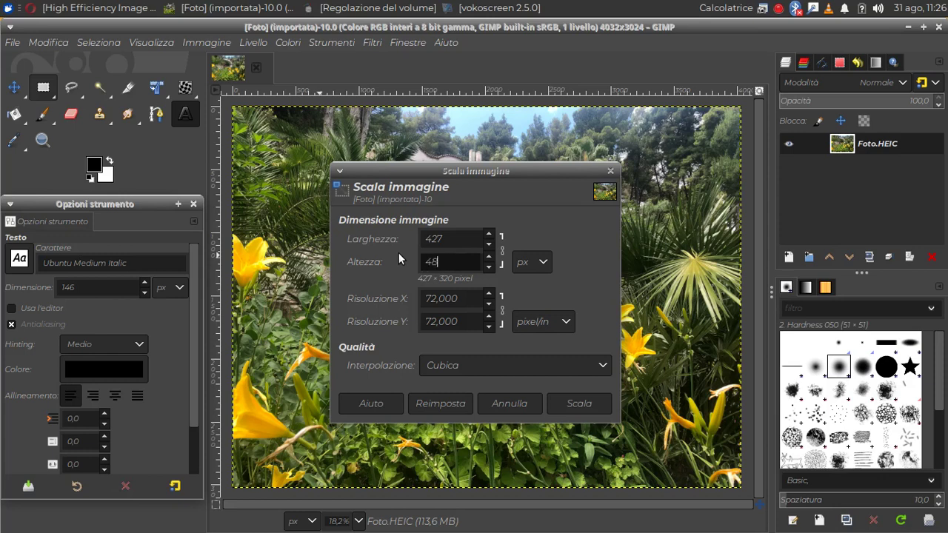
{"action": "type", "text": "0"}
{"action": "key", "text": "Tab"}
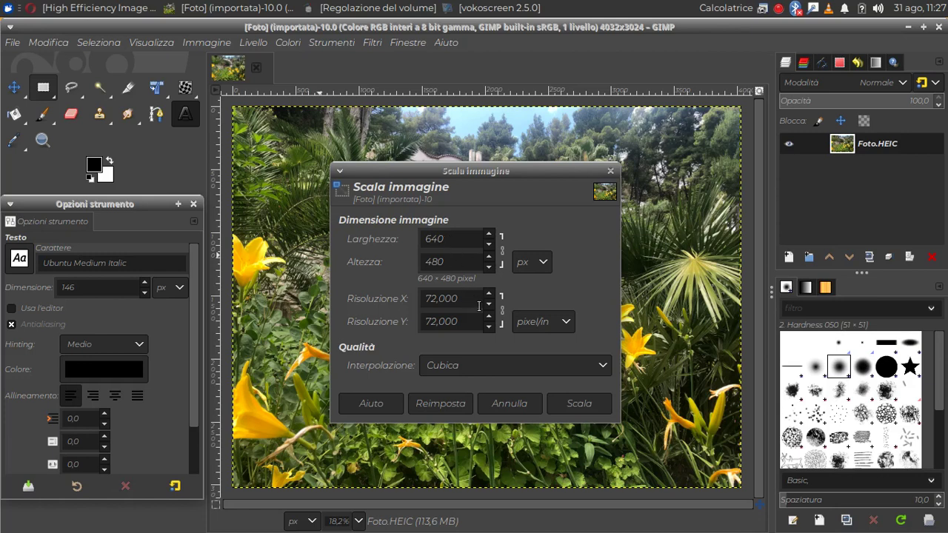
{"action": "left_click", "coordinate": [568, 402]}
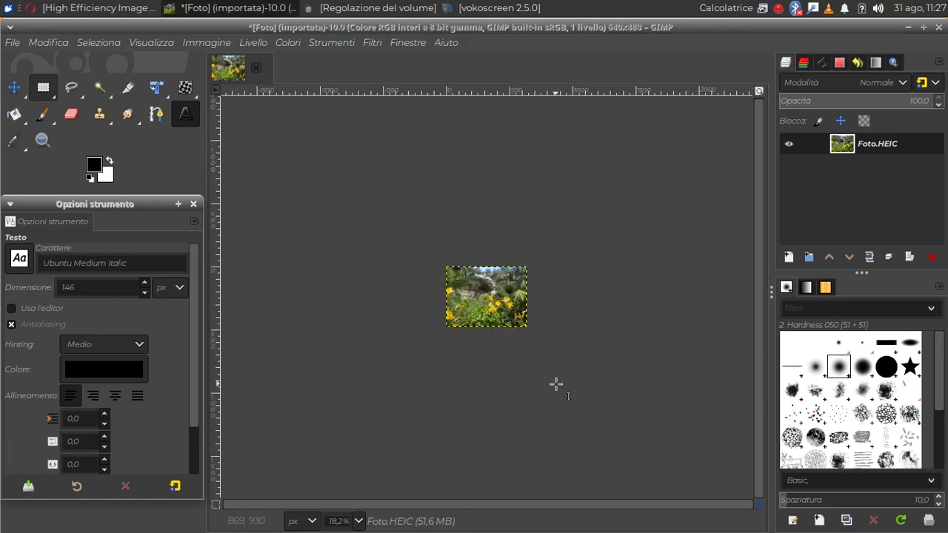
Step: Zoom to 100% and scroll so the whole 640×480 photo is visible
{"action": "scroll", "coordinate": [480, 313], "scroll_direction": "up", "scroll_amount": 4}
{"action": "scroll", "coordinate": [480, 312], "scroll_direction": "up", "scroll_amount": 1}
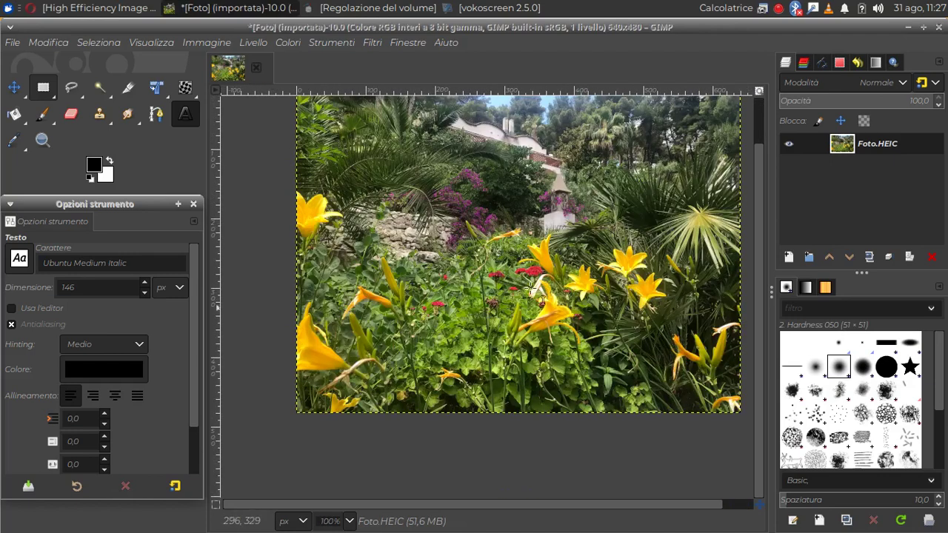
{"action": "scroll", "coordinate": [564, 508], "scroll_direction": "right", "scroll_amount": 1}
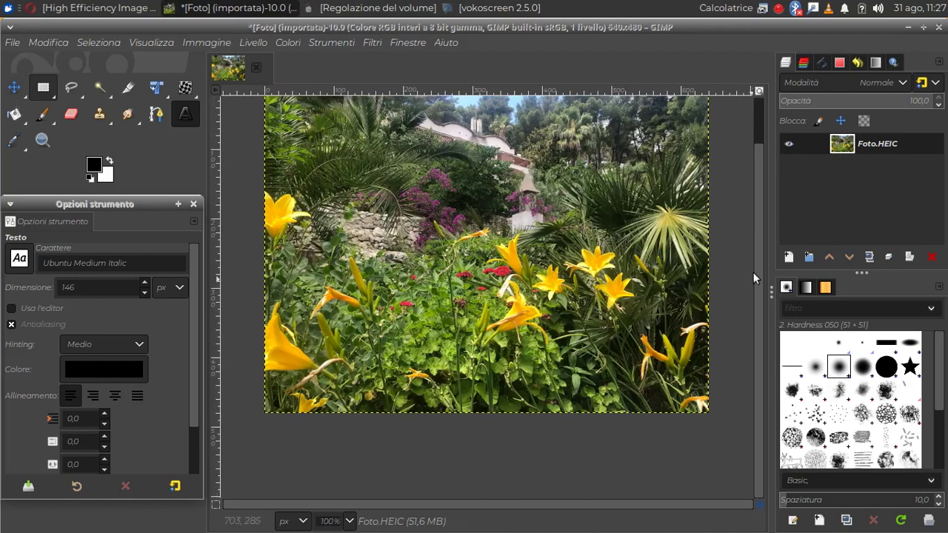
{"action": "left_click_drag", "start_coordinate": [756, 261], "coordinate": [761, 218]}
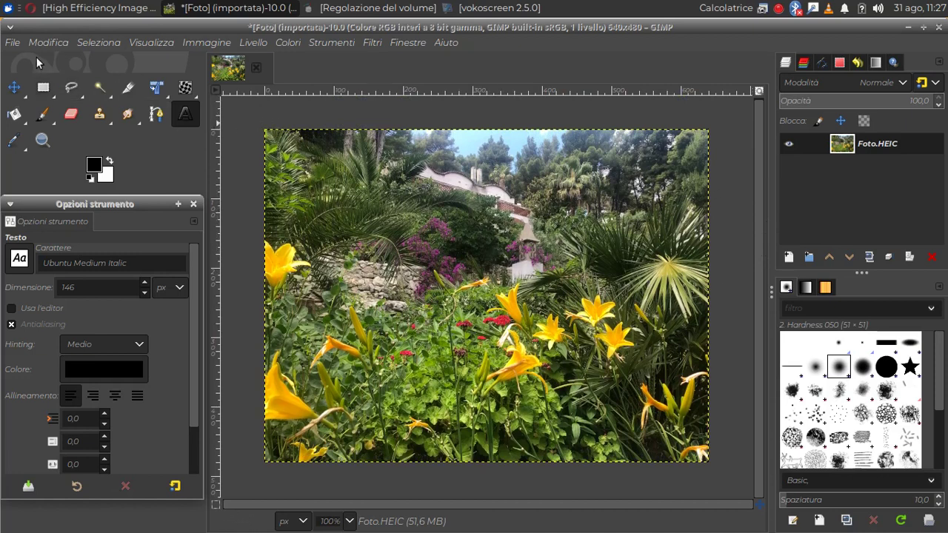
Step: Export the photo as Foto.JPG to Scrivania, changing the HEIC extension to JPG
{"action": "left_click", "coordinate": [12, 42]}
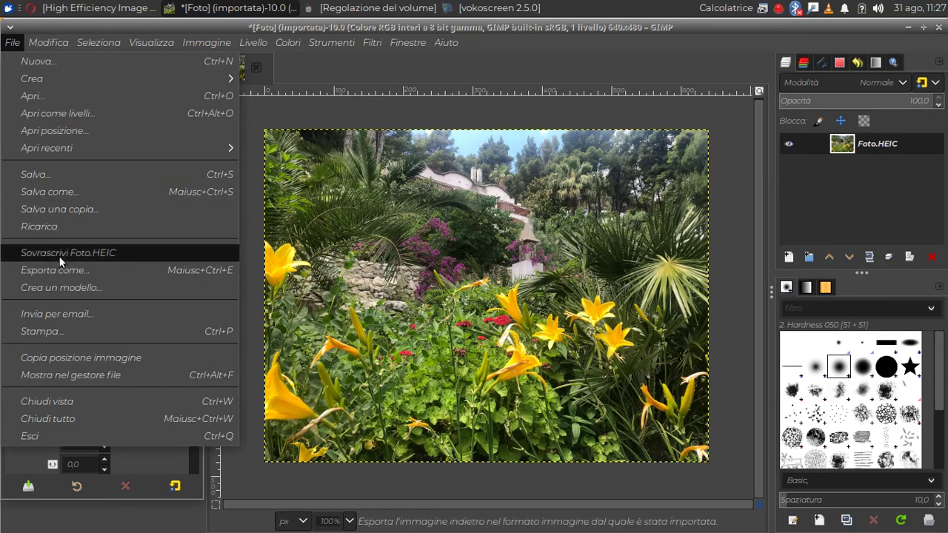
{"action": "left_click", "coordinate": [71, 279]}
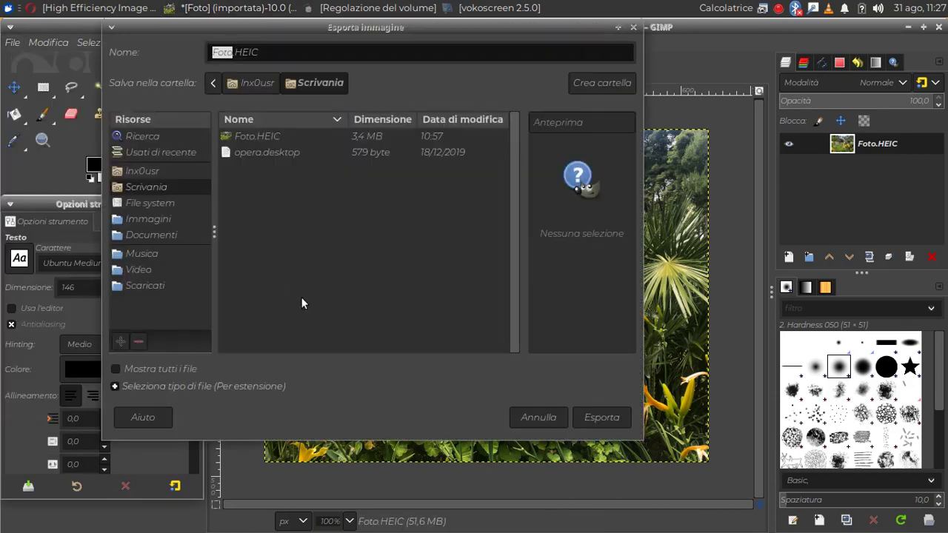
{"action": "left_click", "coordinate": [305, 54]}
{"action": "key", "text": "BackSpace"}
{"action": "key", "text": "BackSpace"}
{"action": "key", "text": "BackSpace"}
{"action": "key", "text": "BackSpace"}
{"action": "type", "text": "JPG"}
{"action": "left_click", "coordinate": [599, 420]}
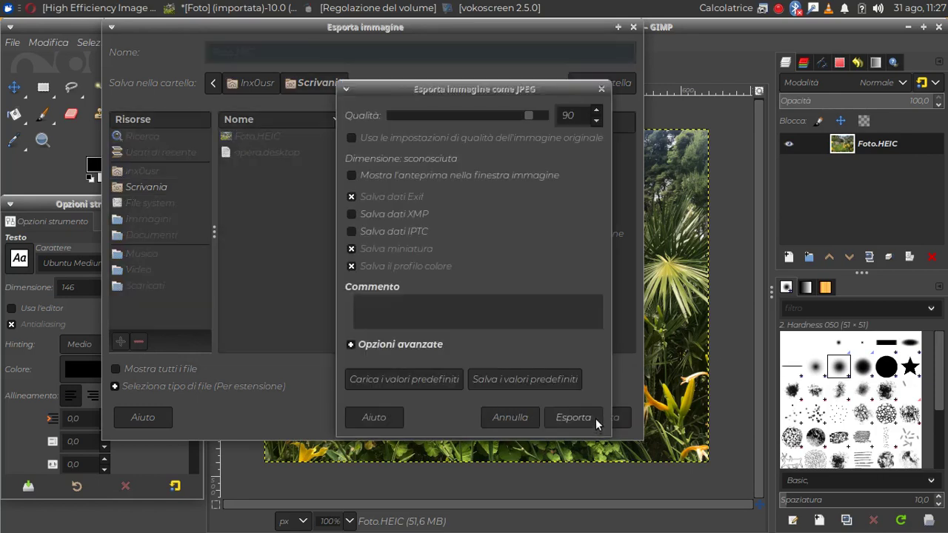
Step: Export the JPEG at quality 35 without Exif, thumbnail or colour profile
{"action": "mouse_move", "coordinate": [530, 94]}
{"action": "left_mouse_down"}
{"action": "mouse_move", "coordinate": [532, 143]}
{"action": "mouse_move", "coordinate": [446, 162]}
{"action": "left_mouse_up"}
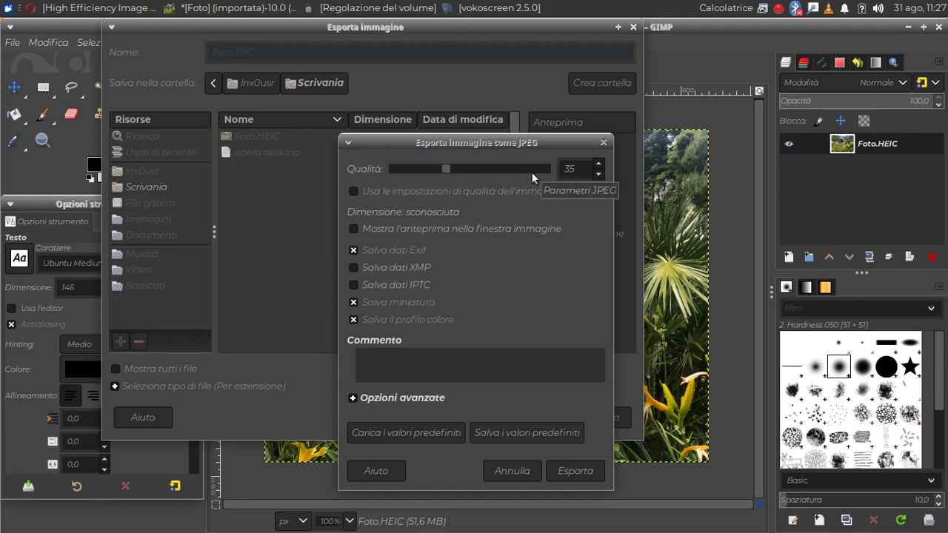
{"action": "left_click", "coordinate": [353, 250]}
{"action": "left_click", "coordinate": [354, 302]}
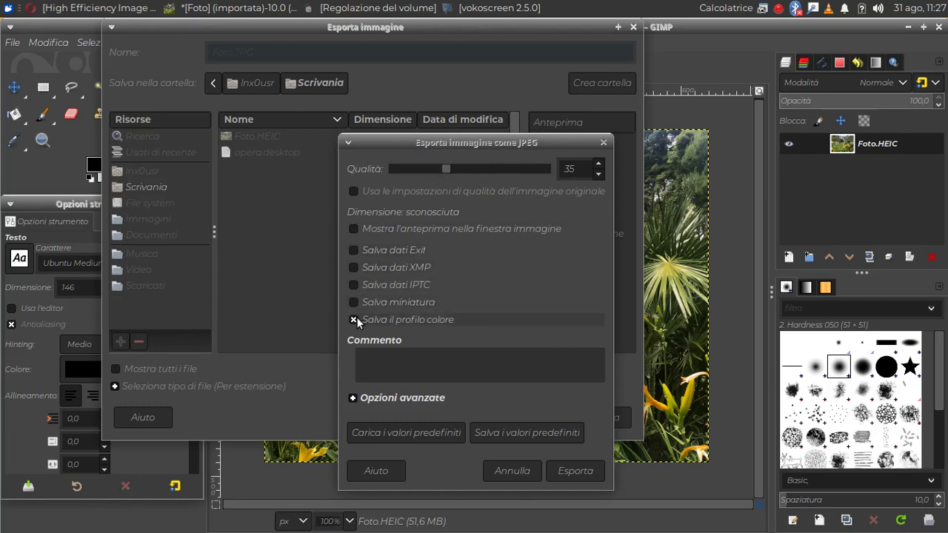
{"action": "left_click", "coordinate": [576, 471]}
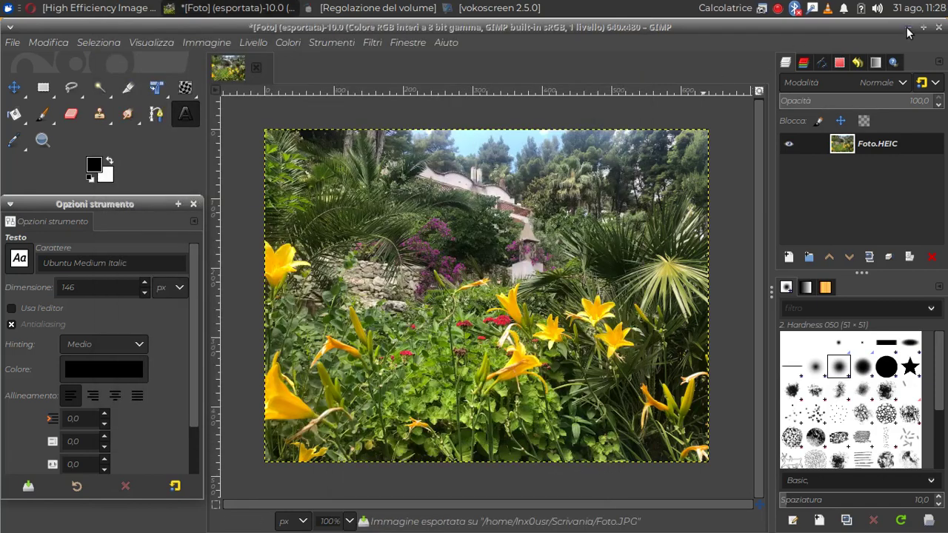
Step: Minimize GIMP and move the Foto.JPG desktop icon to the right
{"action": "left_click", "coordinate": [907, 29]}
{"action": "left_click_drag", "start_coordinate": [48, 51], "coordinate": [812, 141]}
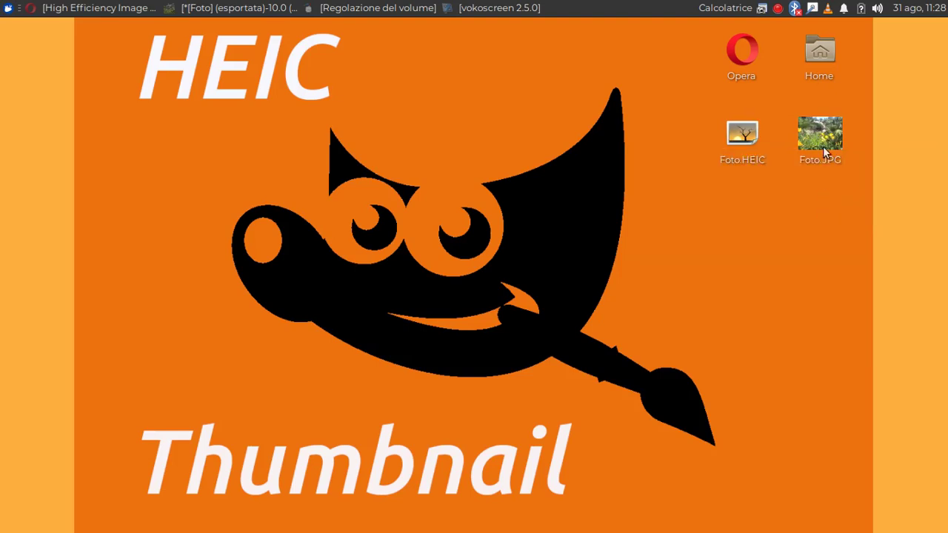
{"action": "double_click", "coordinate": [821, 140]}
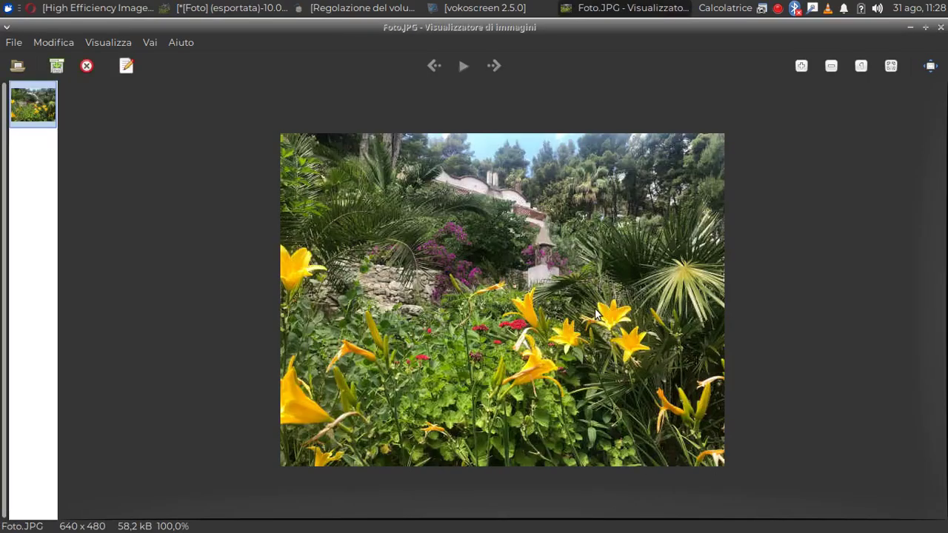
{"action": "left_click", "coordinate": [801, 69]}
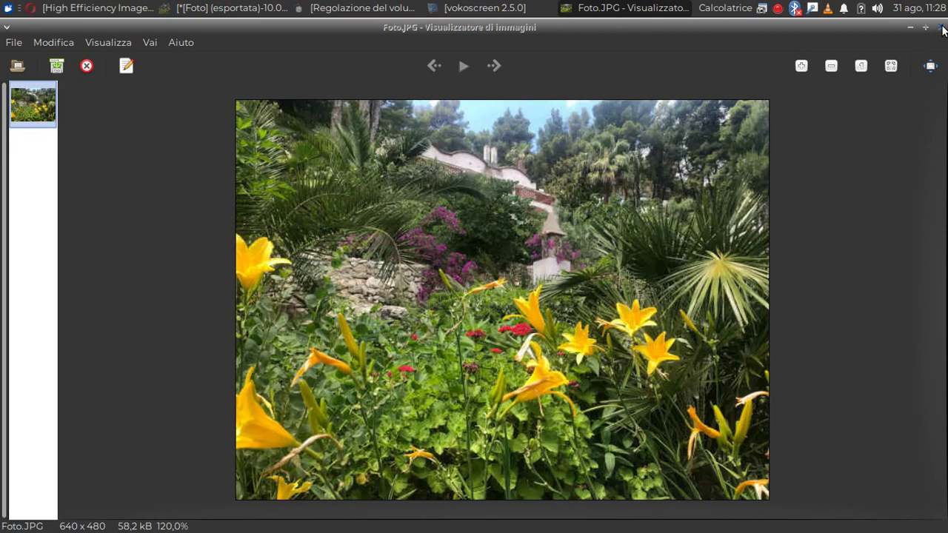
{"action": "left_click", "coordinate": [943, 27]}
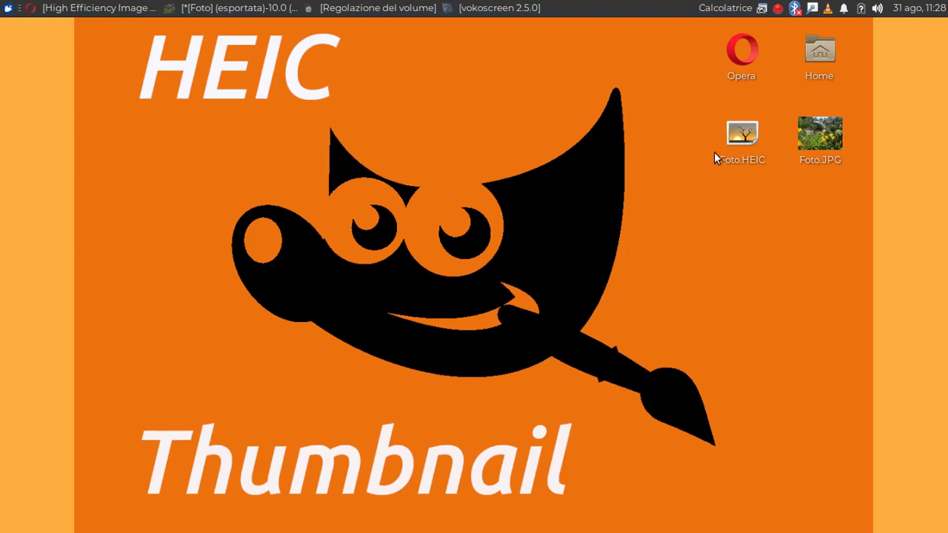
{"action": "left_click", "coordinate": [793, 7]}
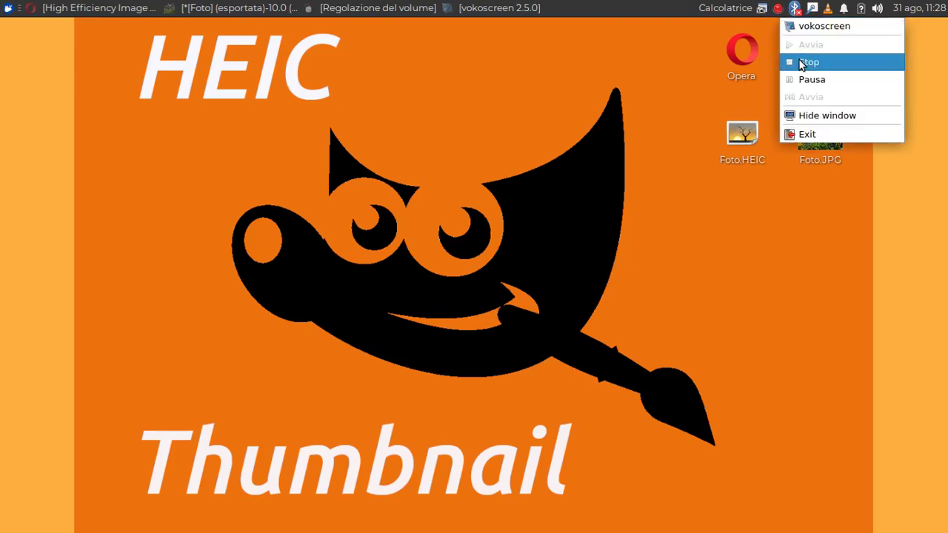